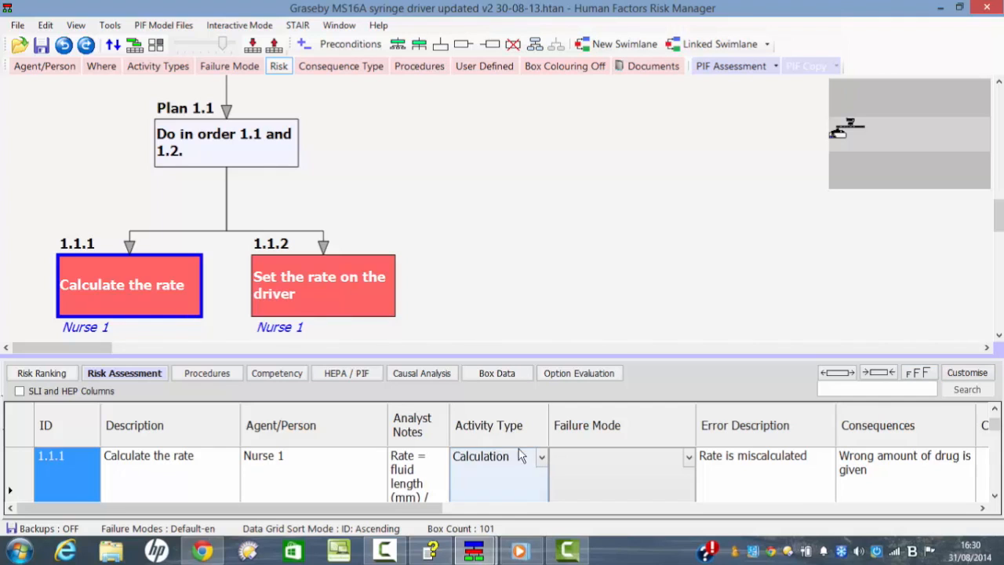
Step: Colour the task boxes by activity type and highlight the Calculation type in the legend before closing it
click(163, 67)
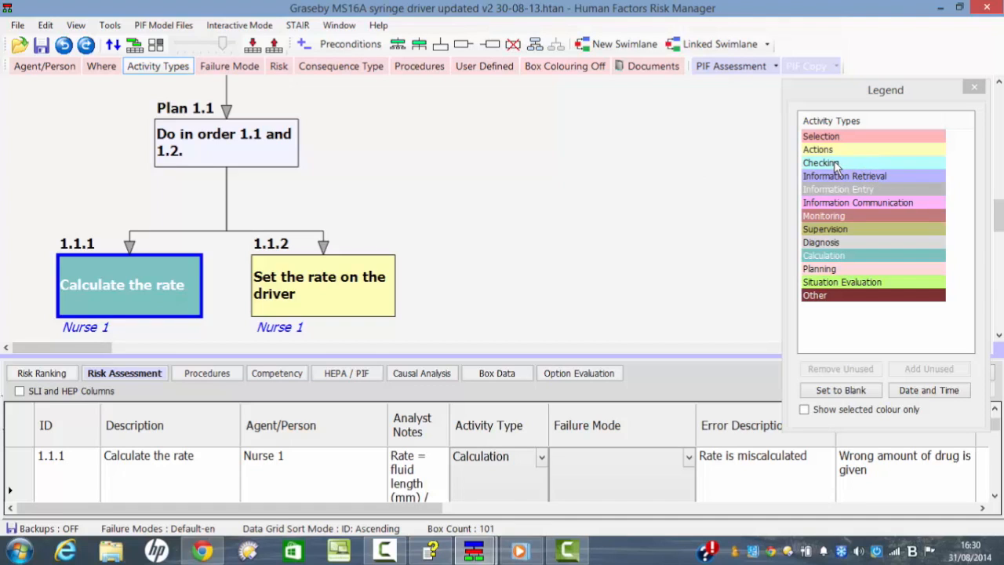
click(834, 258)
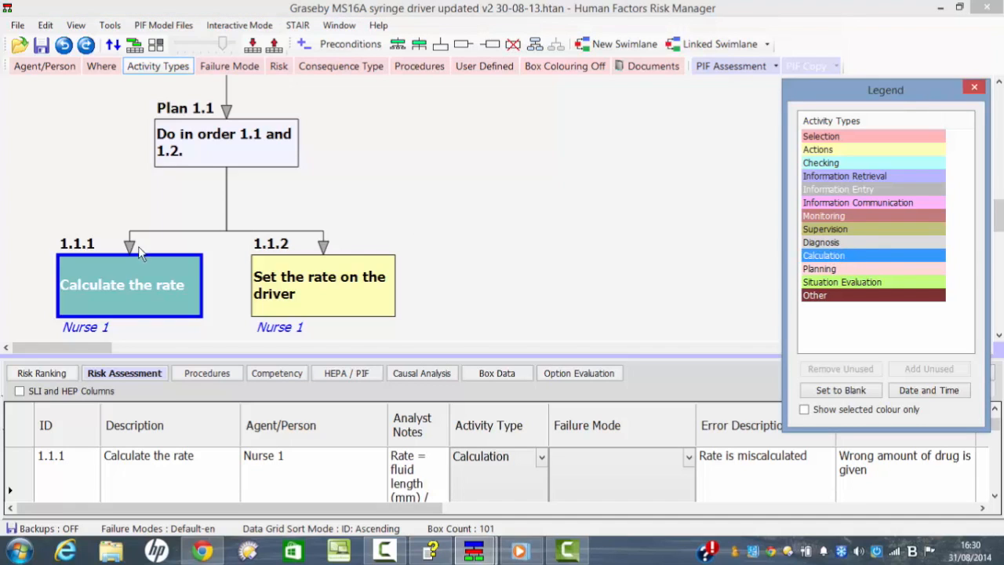
click(974, 83)
Step: Set the failure mode of step 1.1.1 to CALC3 Calculation performed incorrectly
drag(695, 357, 694, 302)
click(688, 401)
click(689, 400)
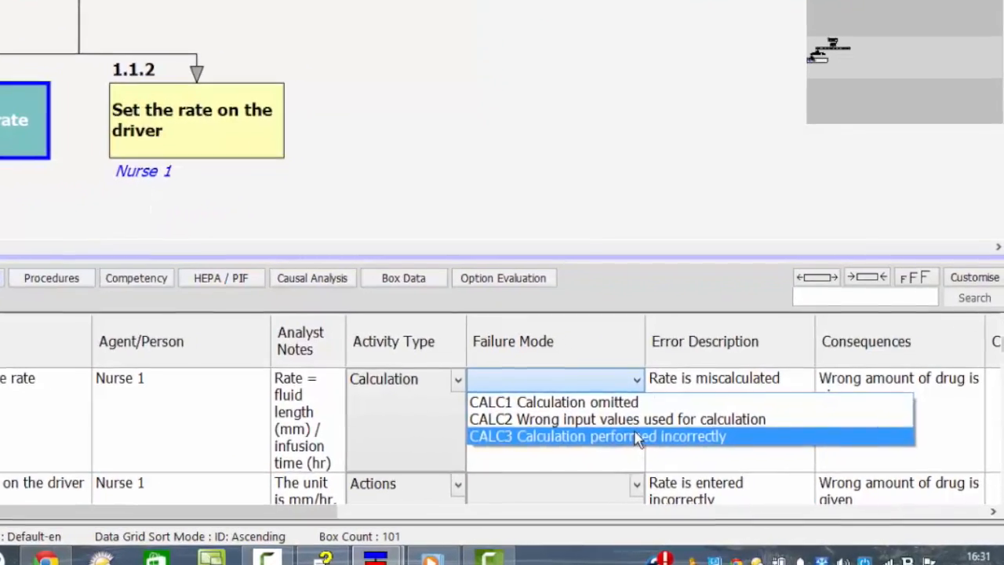
click(637, 438)
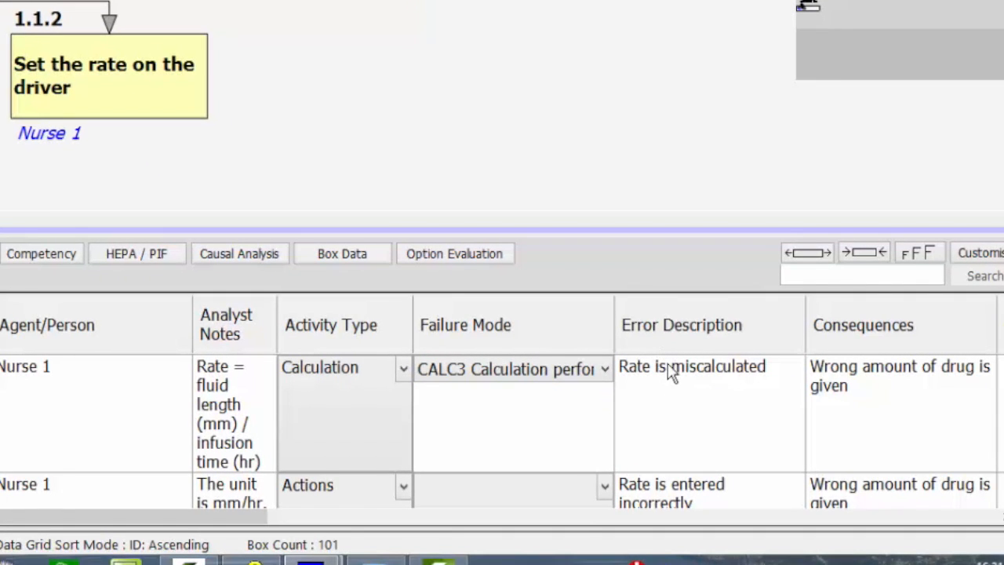
drag(203, 520, 646, 389)
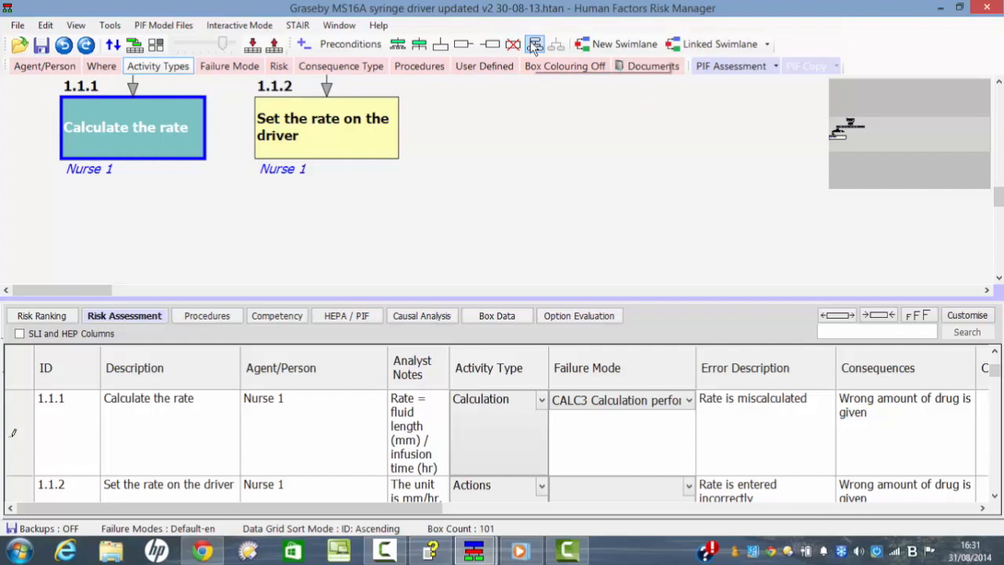
Step: Generate failure mode boxes beneath the Calculate the rate task
click(535, 45)
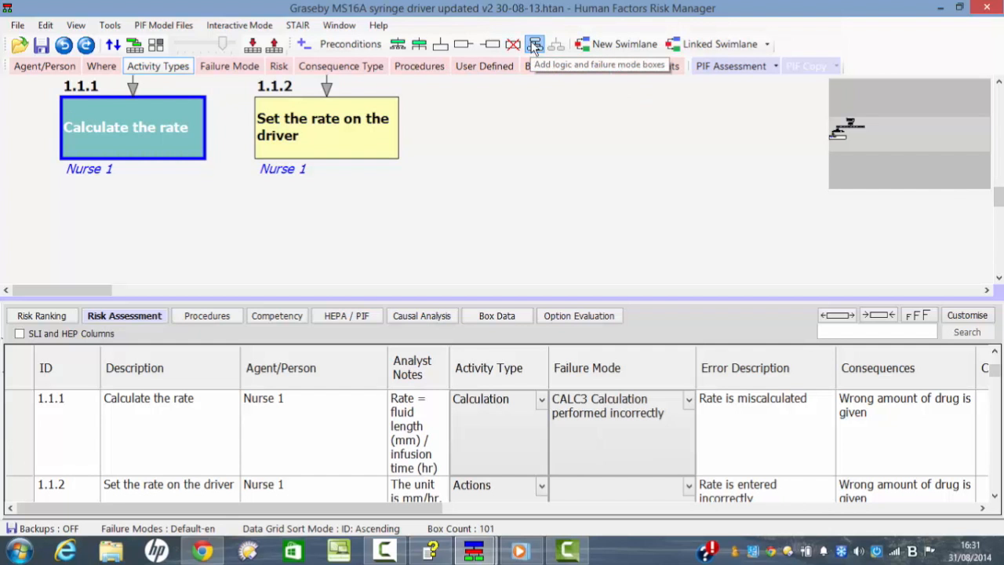
click(166, 126)
click(642, 198)
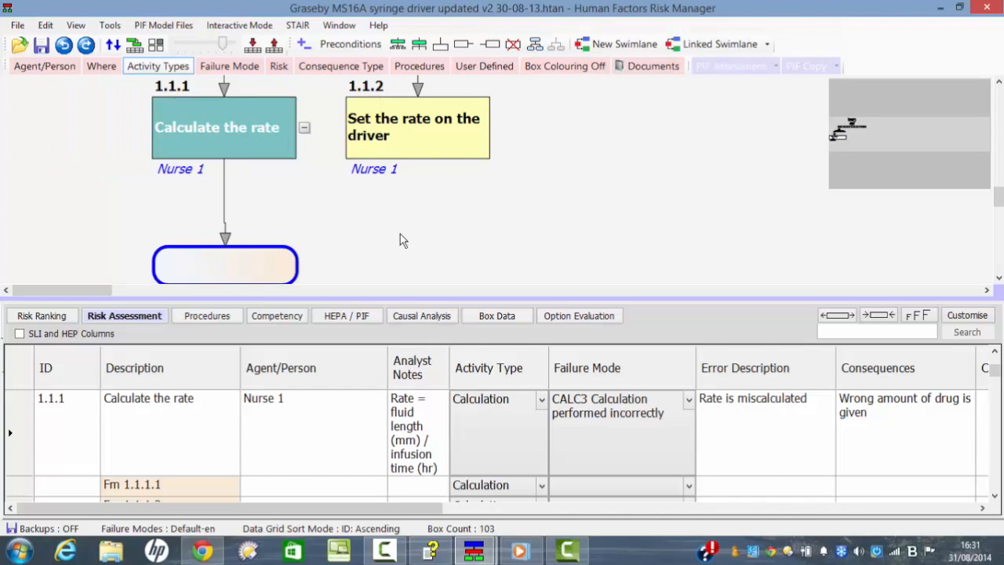
scroll(402, 240, down, 1)
scroll(536, 179, down, 3)
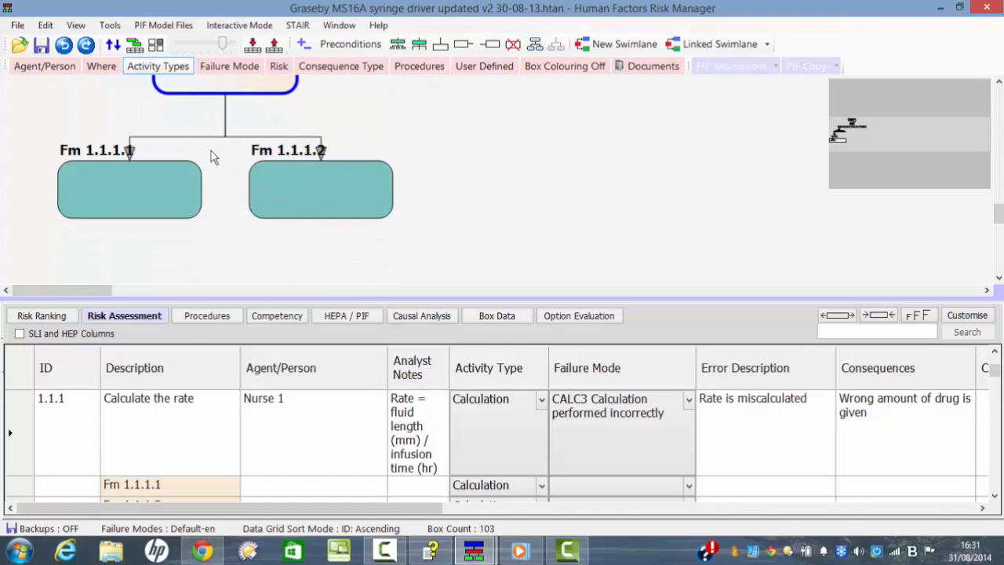
Step: Colour boxes by failure mode and assign CALC1 Calculation omitted to box Fm 1.1.1.1
click(128, 196)
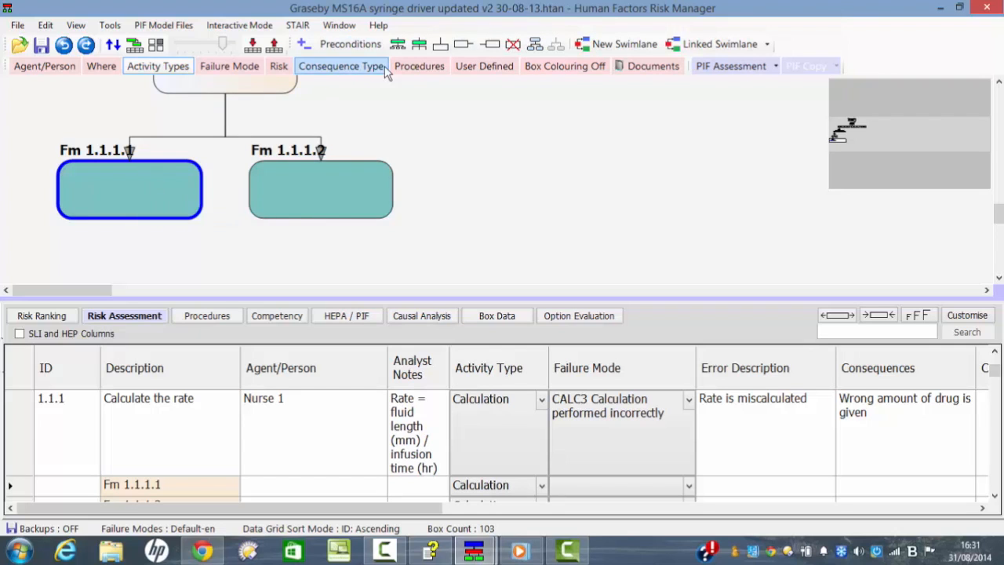
click(253, 69)
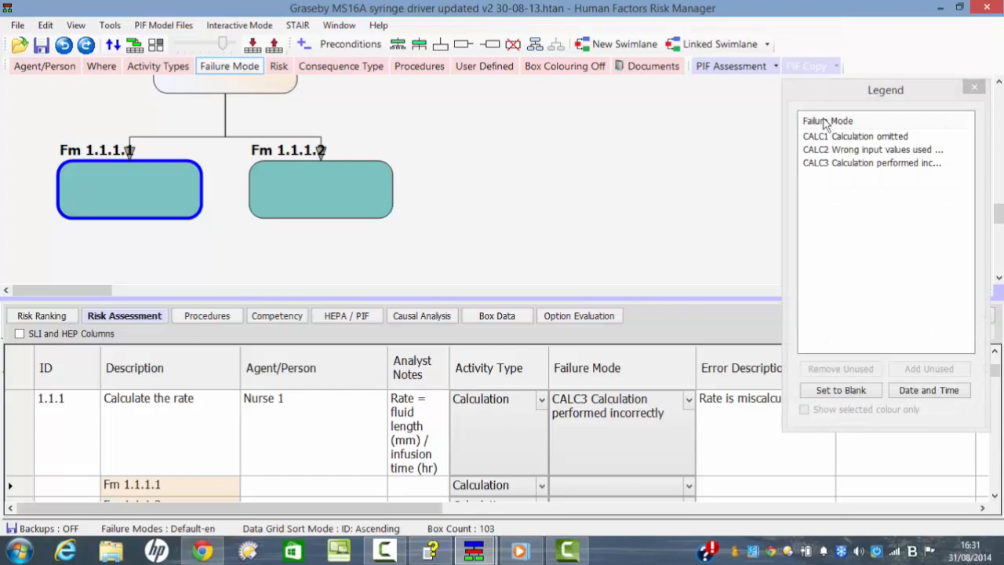
click(881, 138)
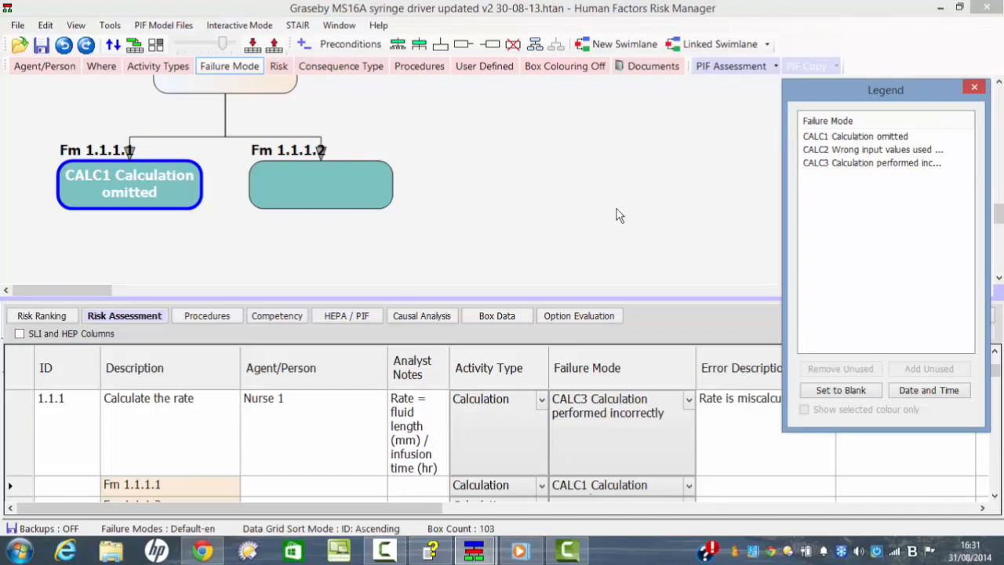
Step: Assign CALC3 Calculation performed incorrectly to box Fm 1.1.1.2 and close the failure mode legend
click(314, 182)
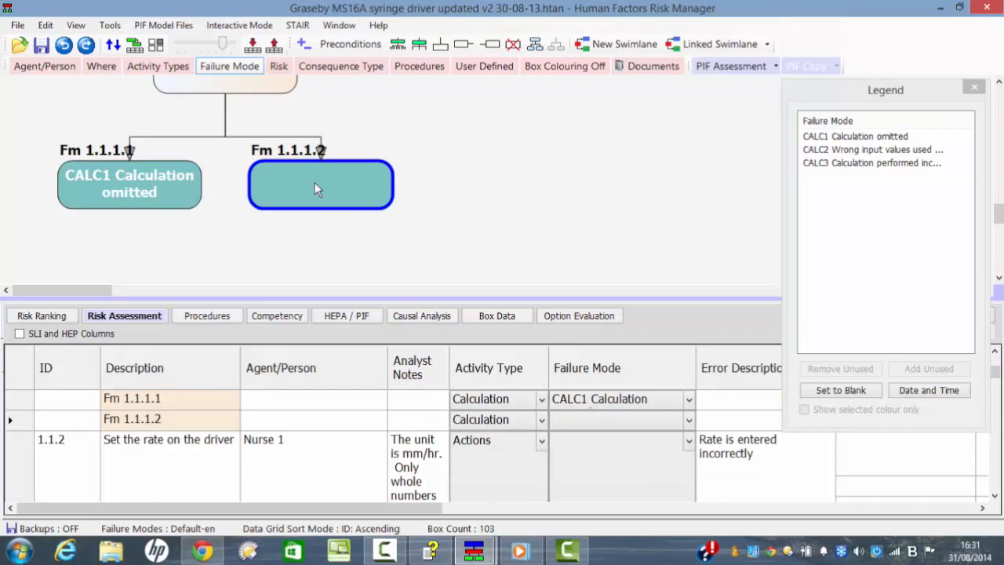
click(864, 164)
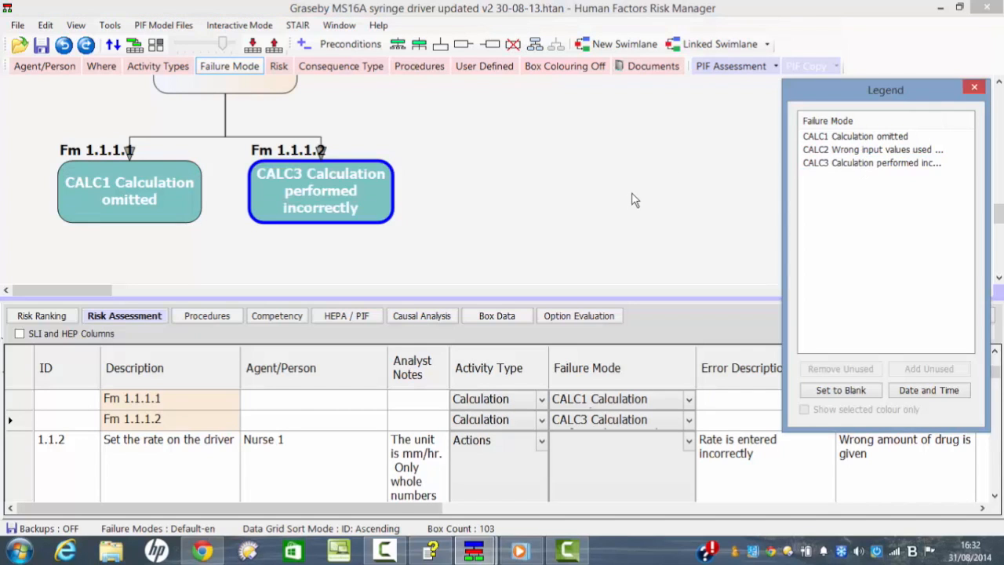
click(974, 88)
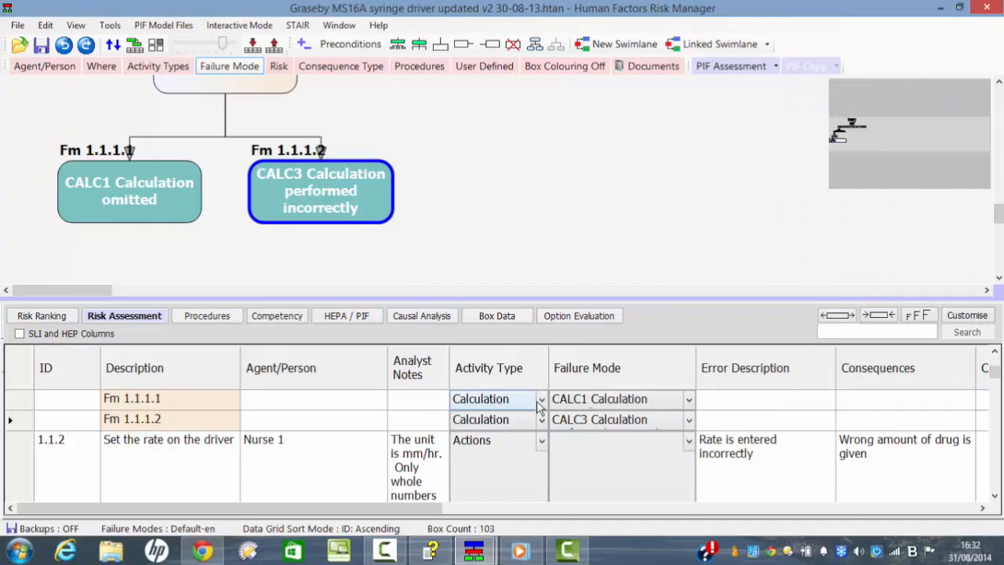
Step: Create a step-by-step procedure from the HFRM Default template with a sign-off column but no picture rows
drag(430, 516, 696, 488)
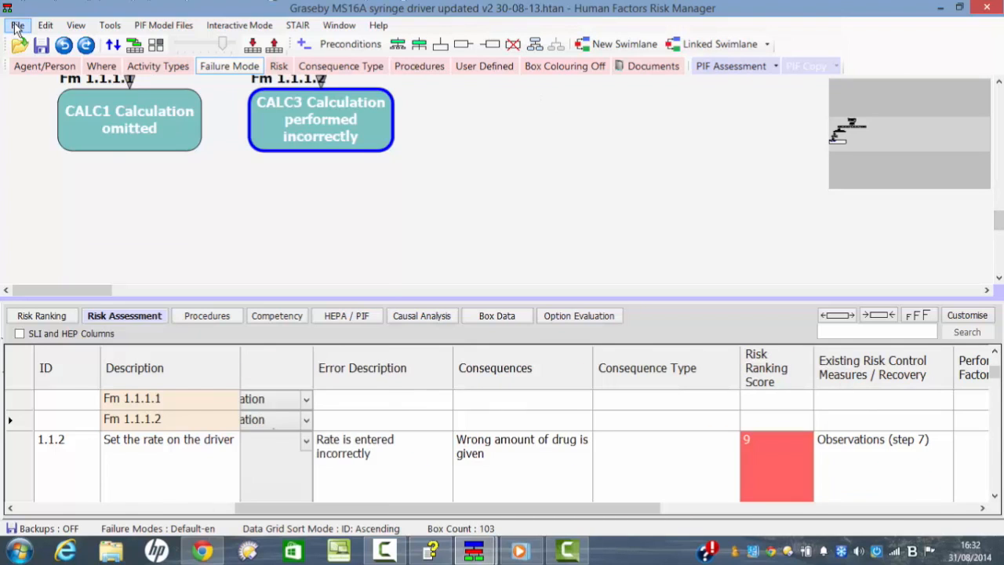
click(18, 25)
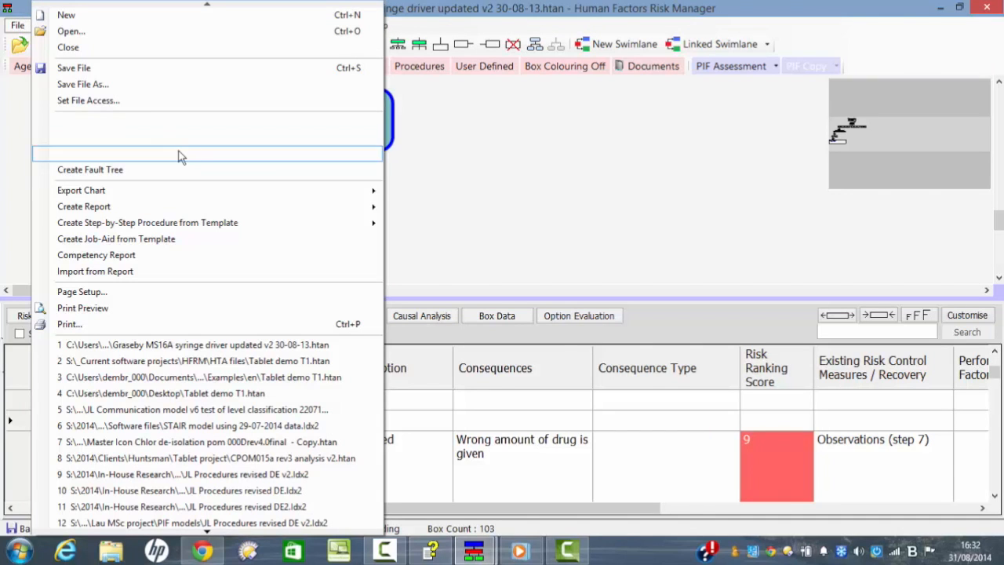
mouse_move(161, 223)
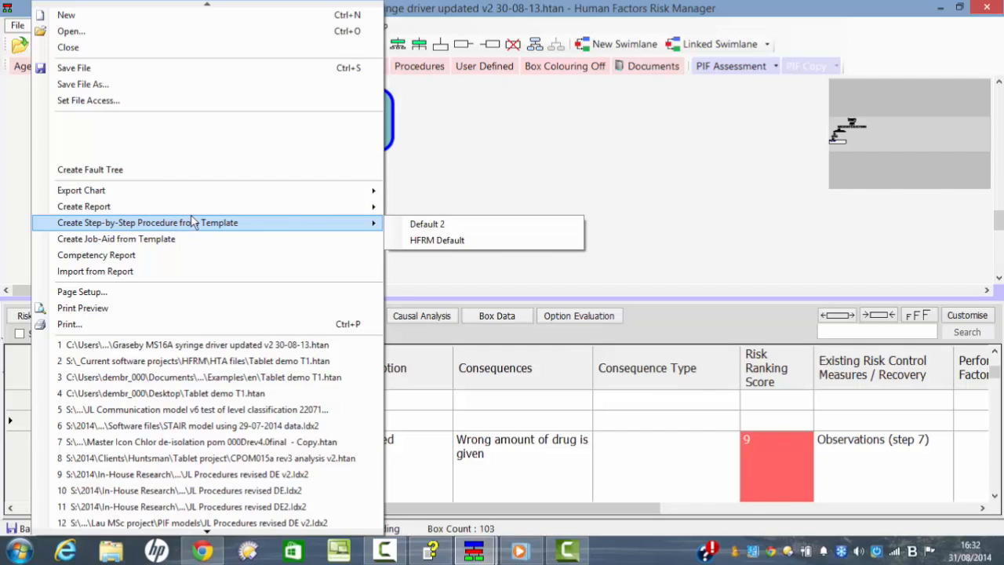
click(430, 242)
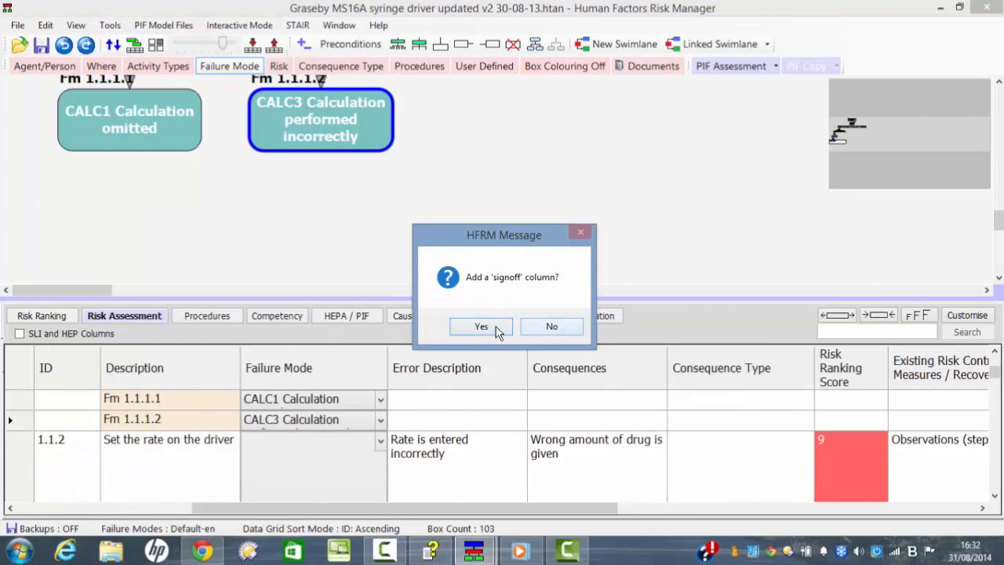
click(481, 326)
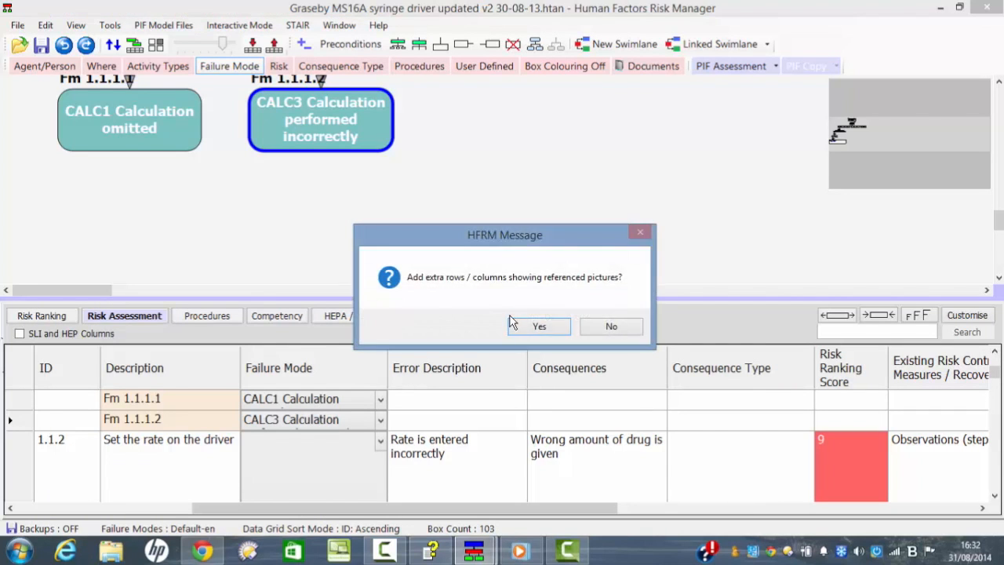
click(632, 333)
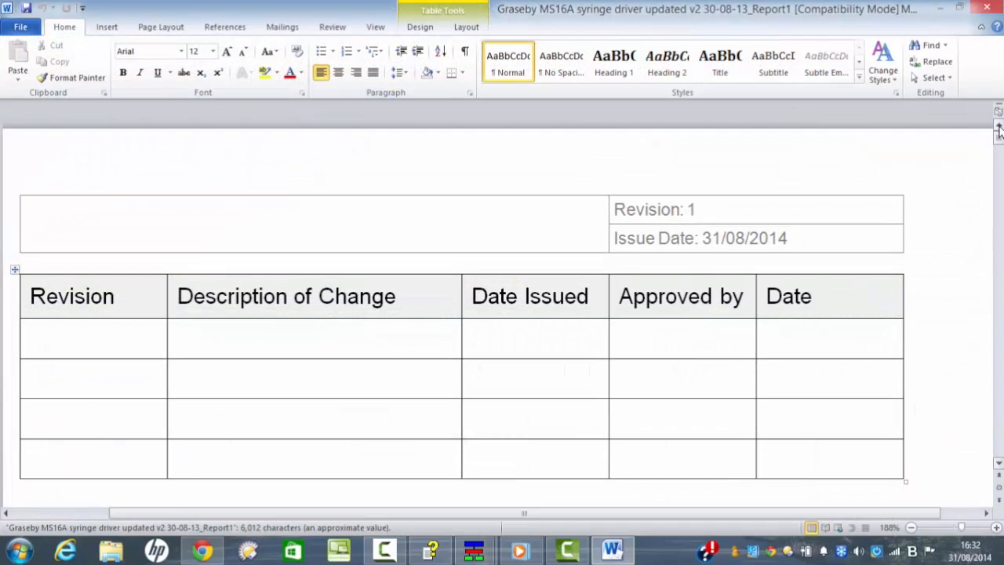
drag(999, 139, 996, 168)
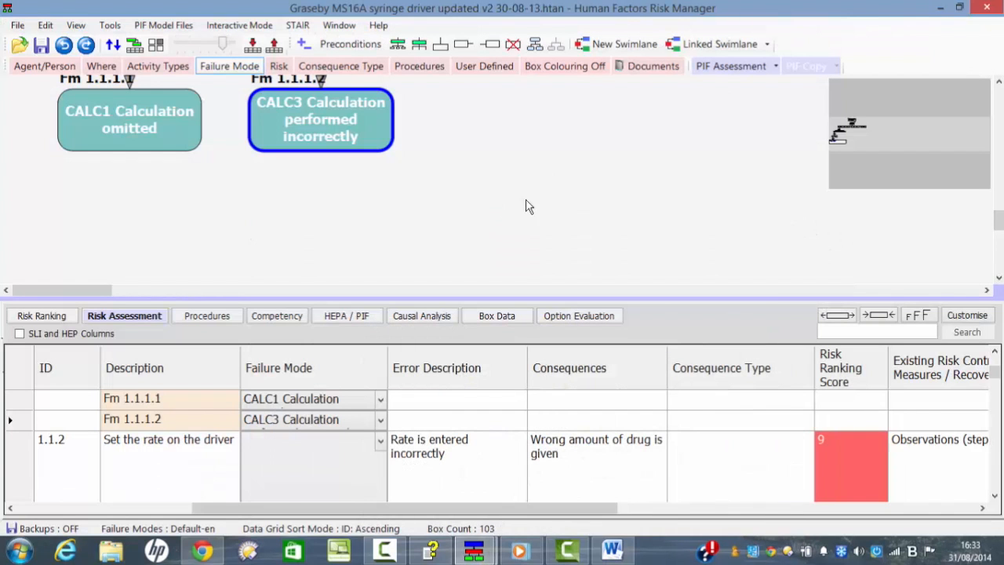
Step: Create an HFCTA Word report excluding the Existing Risk Control Measures, Performance Influencing Factors, Risk Reduction Measures and Comments columns
click(17, 25)
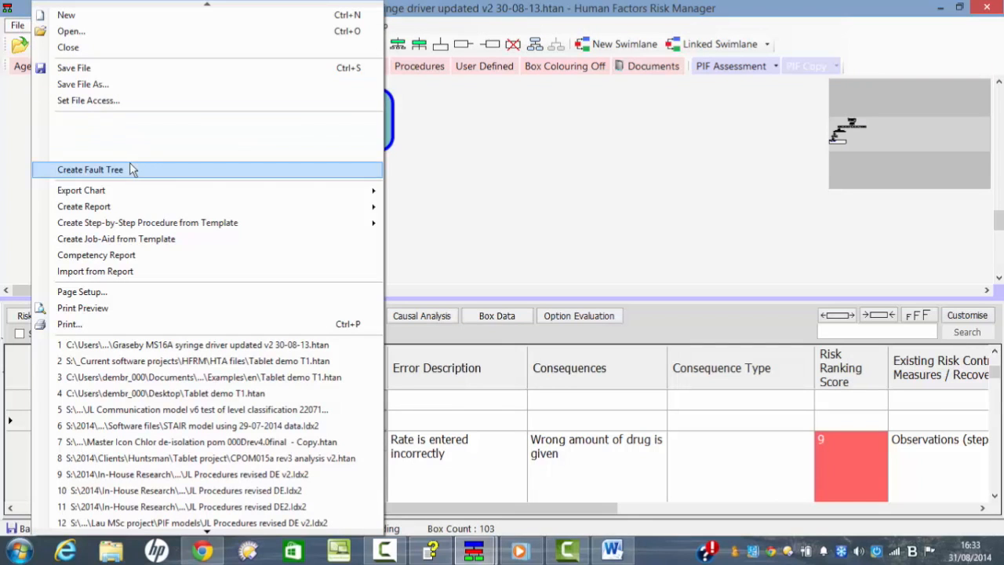
mouse_move(364, 212)
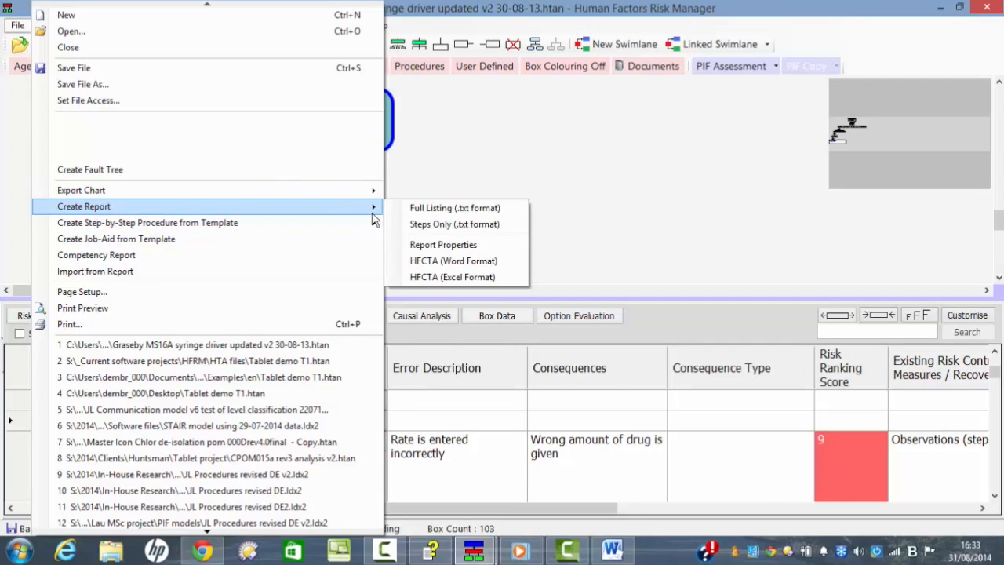
click(458, 265)
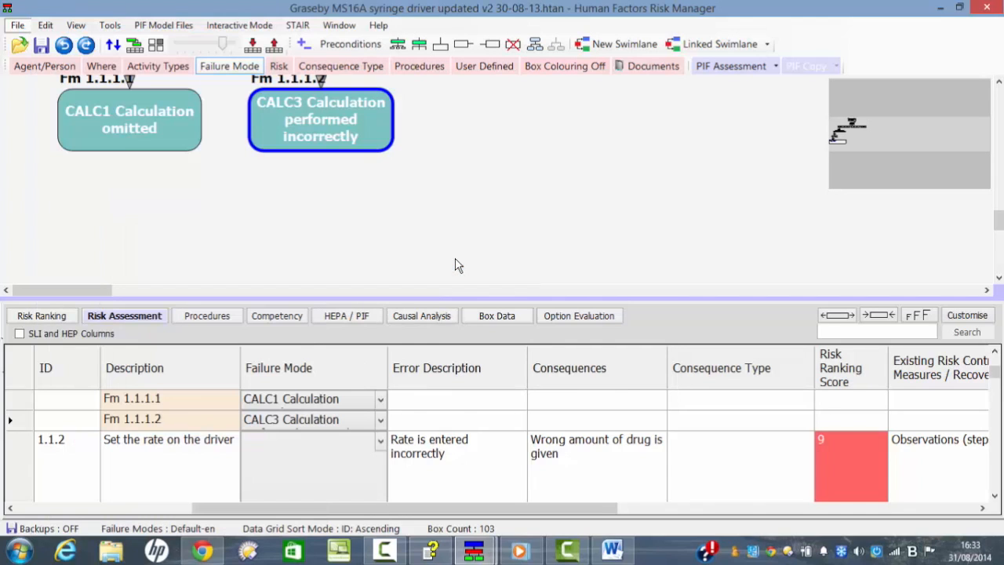
click(404, 220)
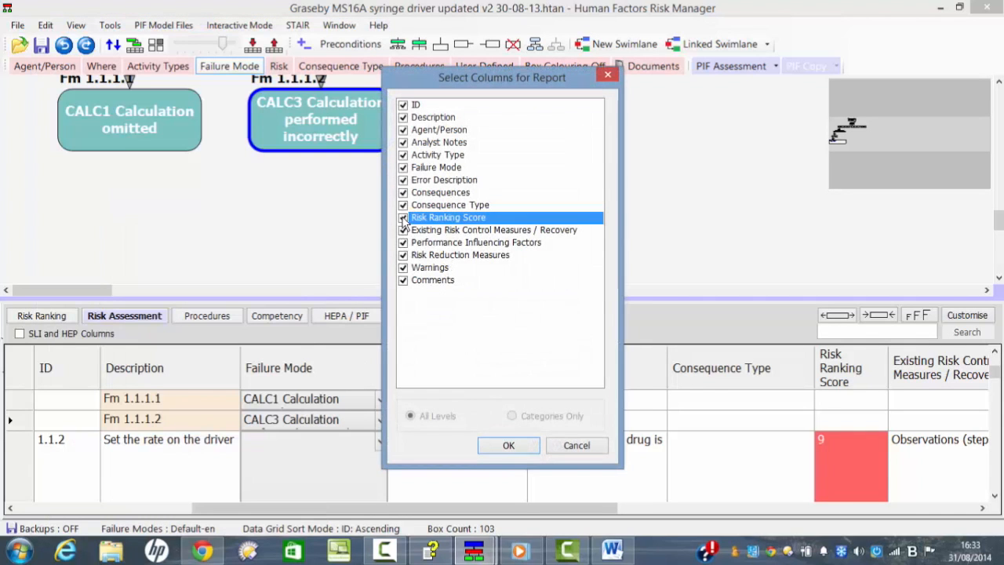
click(403, 230)
click(404, 243)
click(403, 255)
click(403, 267)
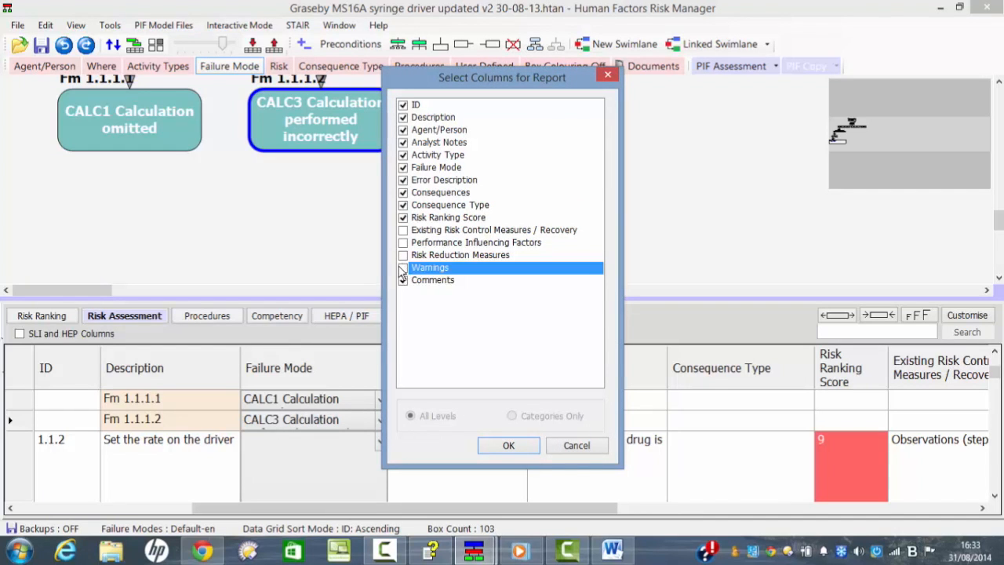
click(403, 280)
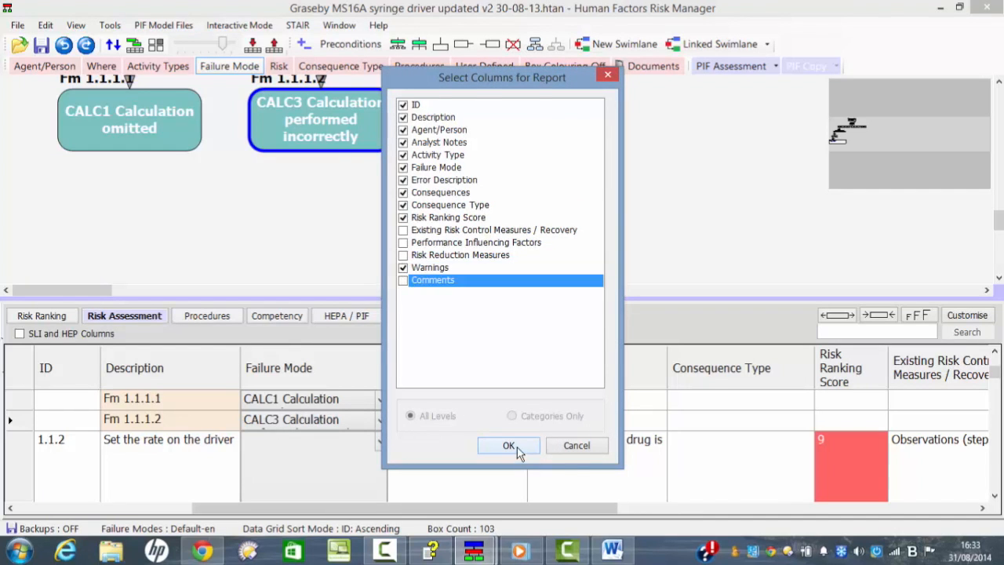
click(518, 448)
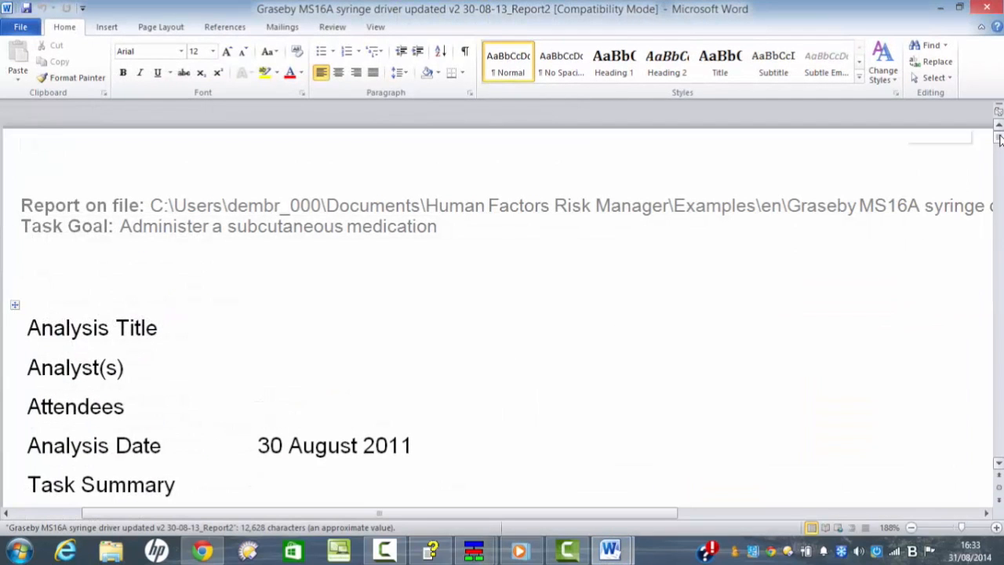
Step: Scroll through the generated Word report
drag(999, 139, 999, 156)
drag(964, 532, 955, 528)
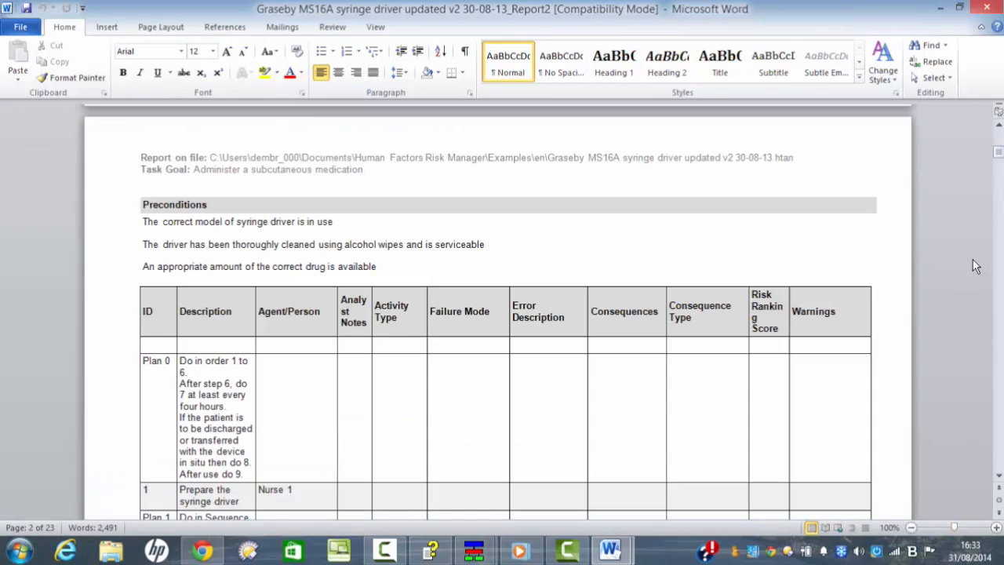
click(998, 145)
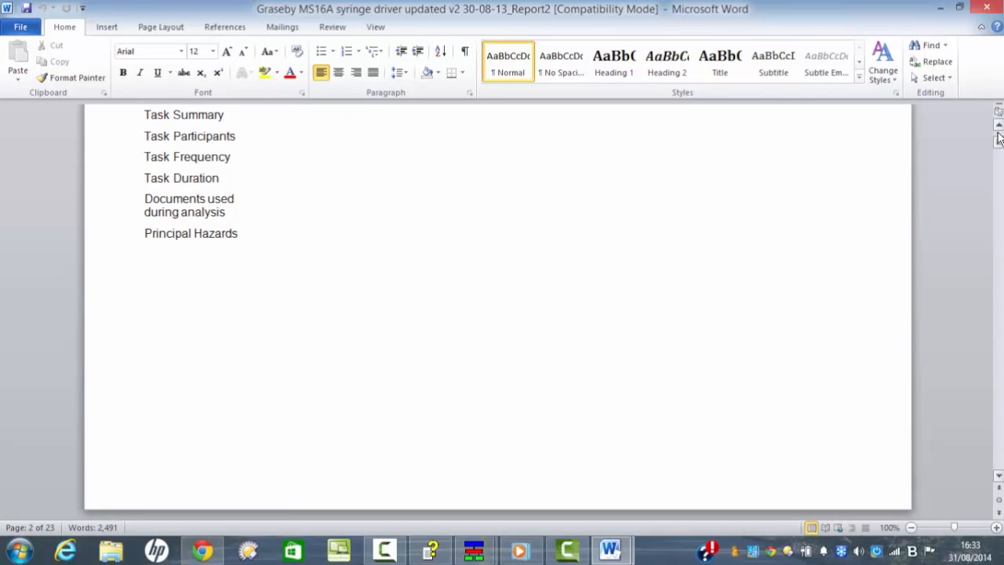